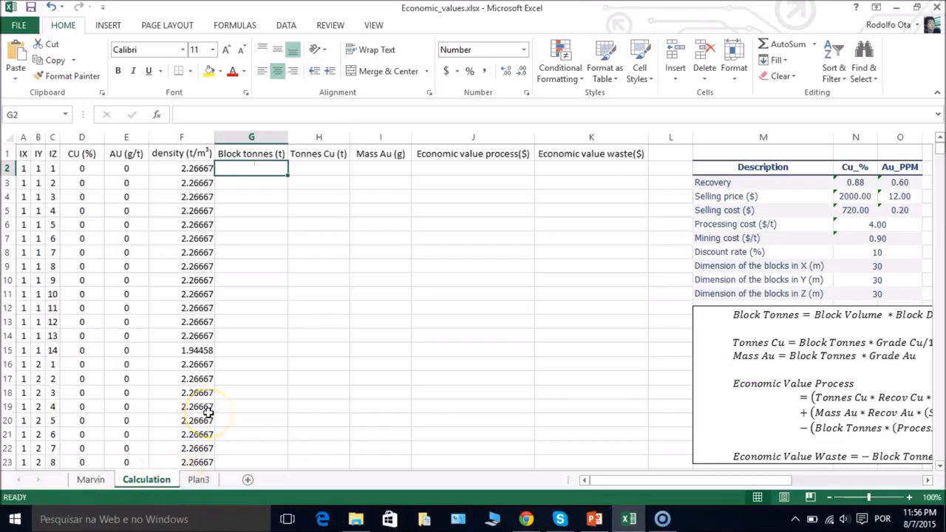
Step: Calculate Block tonnes in G2 with =30*30*30*F2 and fill the formula down the whole column
type("=30*30*30*")
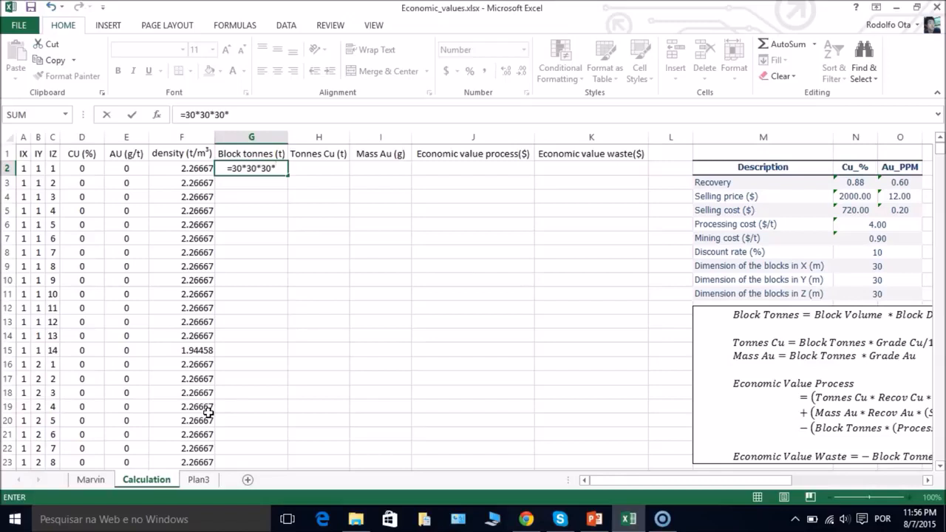
left_click(196, 167)
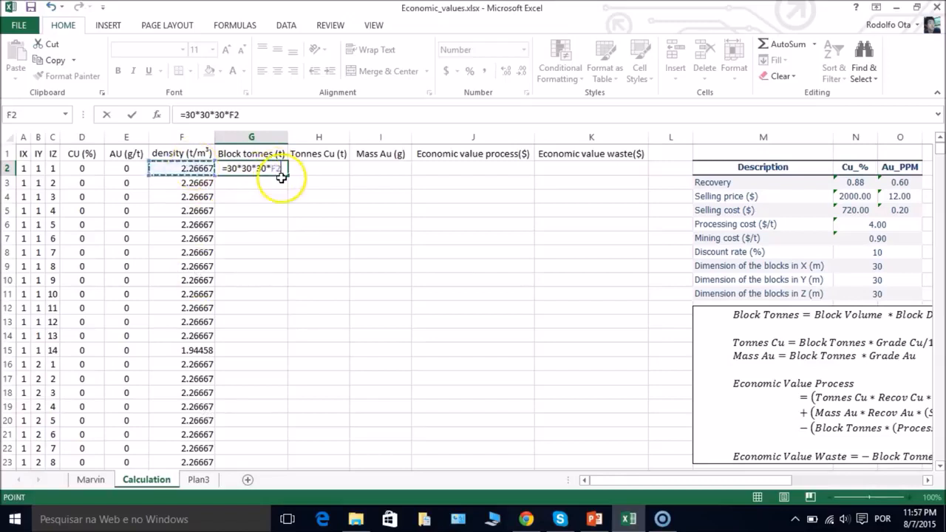
key("Return")
left_click(259, 154)
left_click(253, 167)
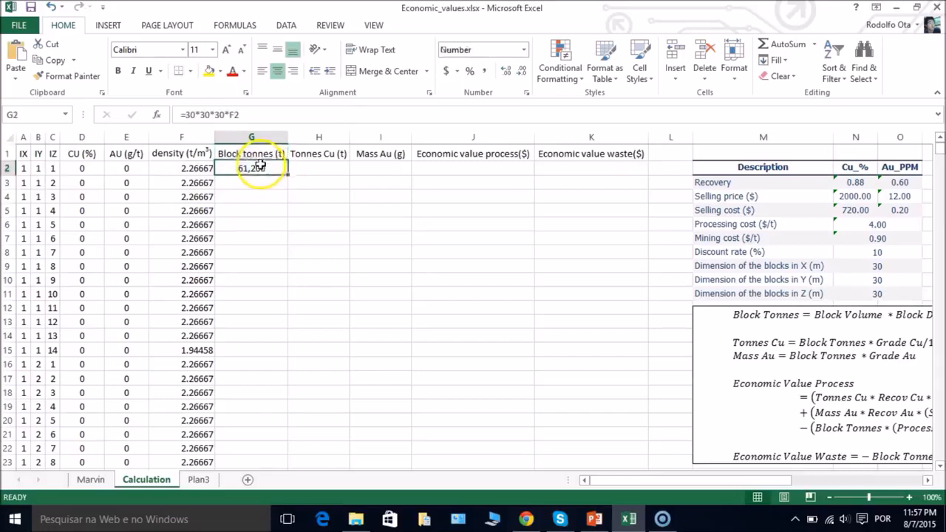
double_click(288, 177)
Step: Calculate Tonnes Cu in H2 with =G2*(D2/100) and fill the formula down the whole column
left_click(303, 171)
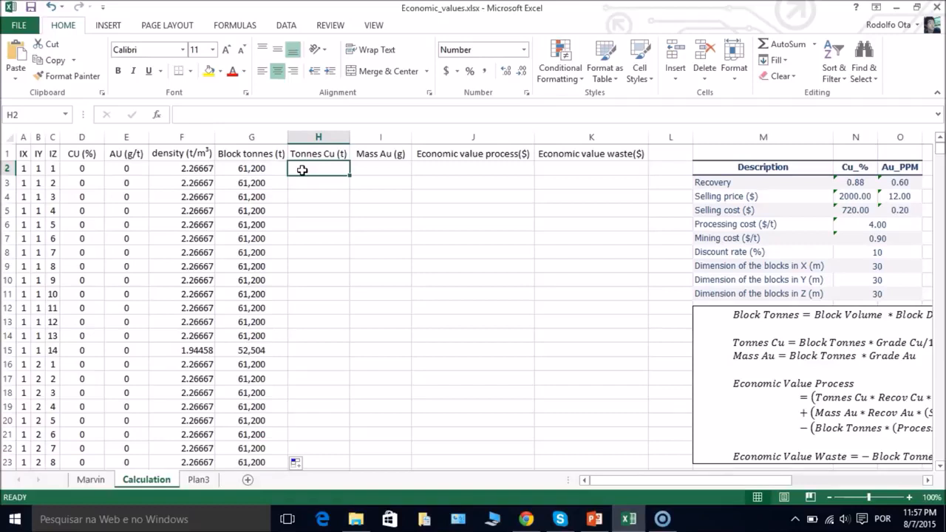
type("=")
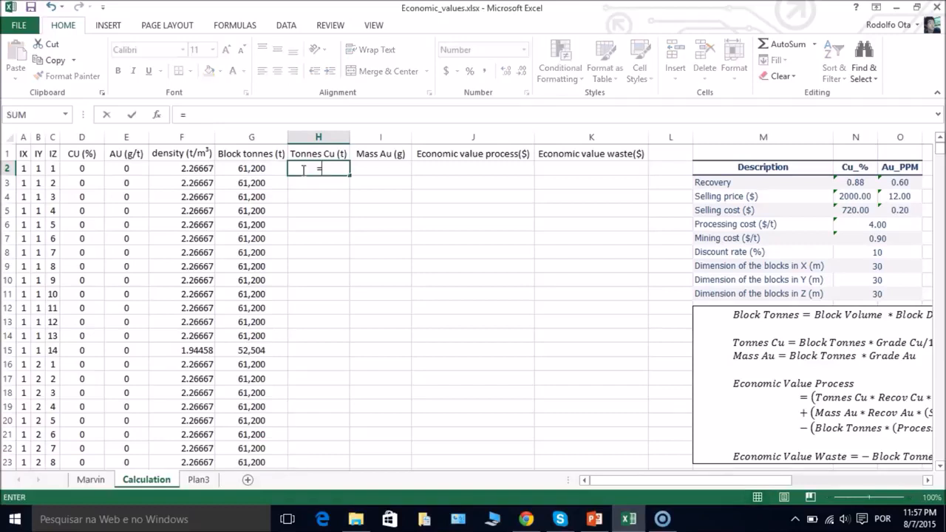
left_click(252, 169)
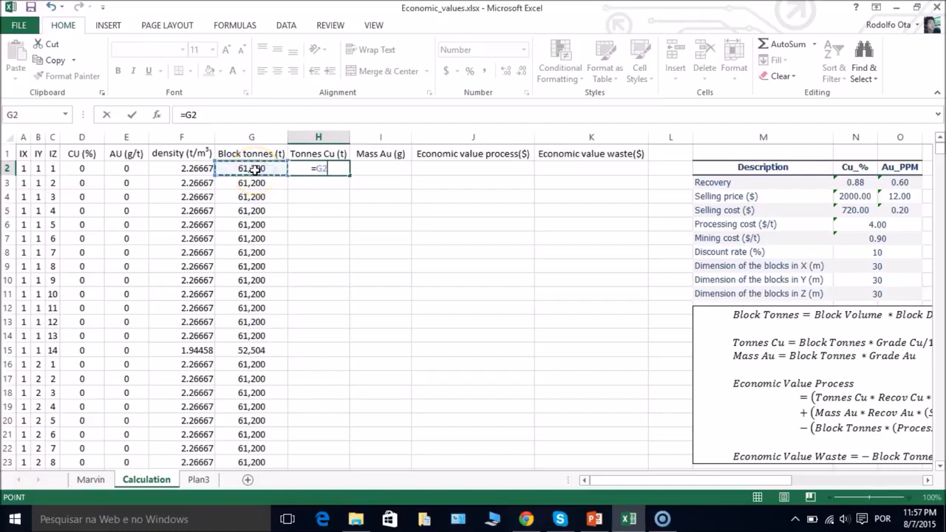
type("*(")
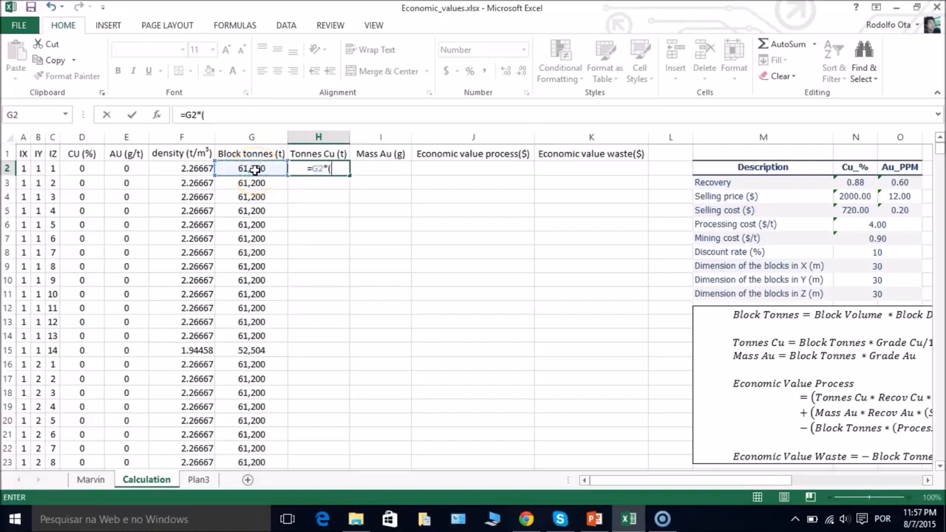
left_click(81, 170)
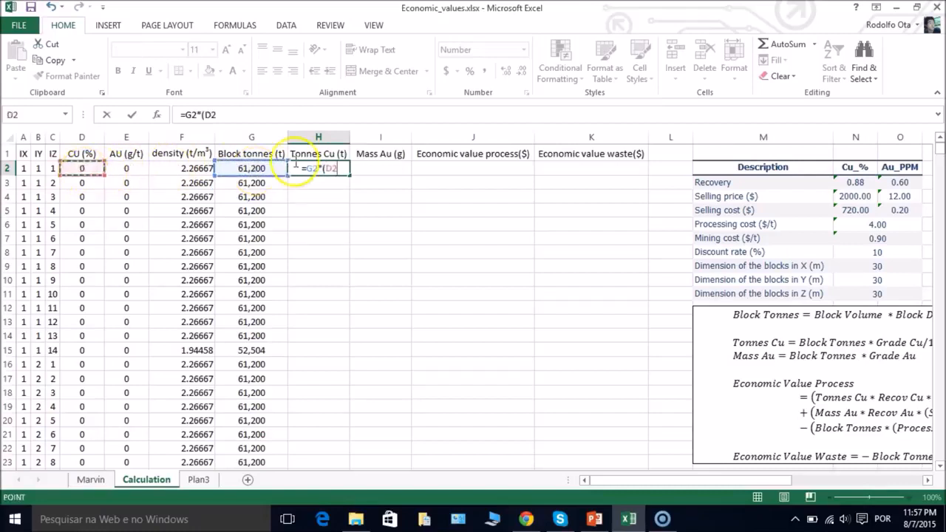
type("/100)")
key("Return")
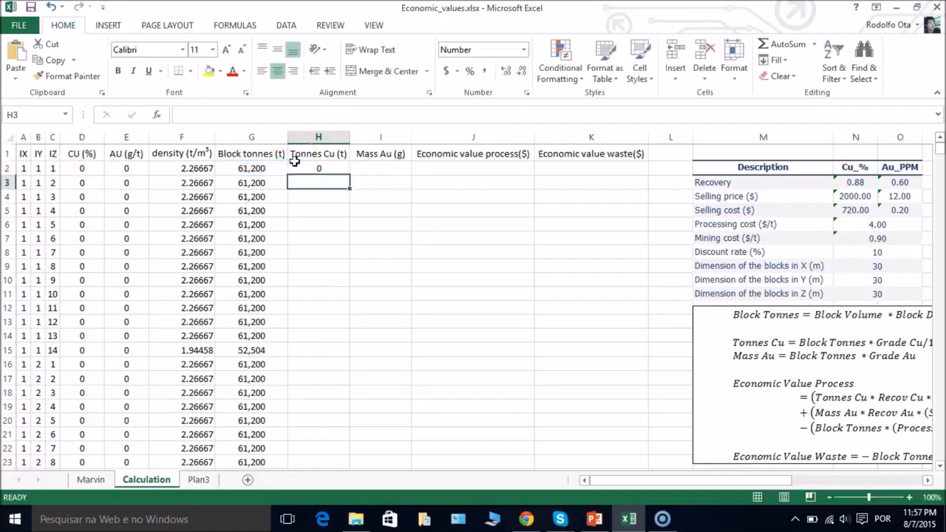
left_click(342, 170)
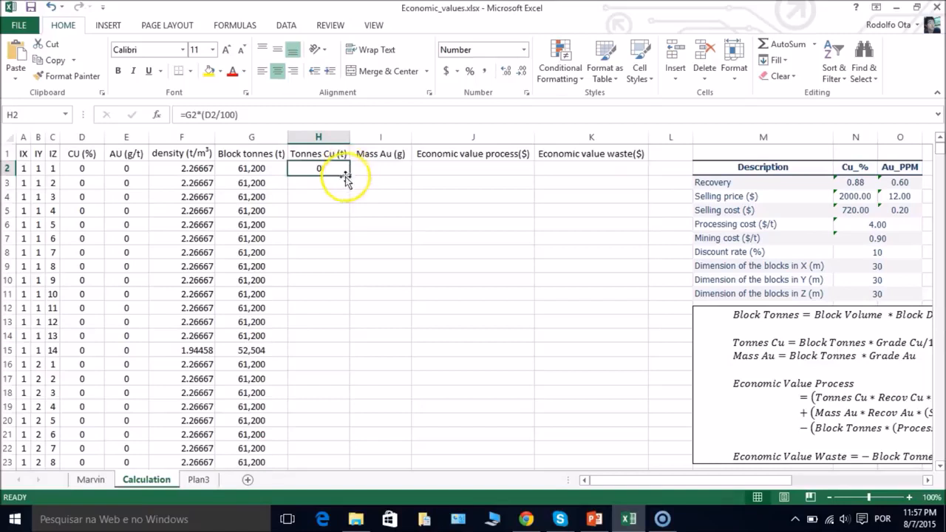
double_click(349, 176)
Step: Calculate Mass Au in I2 with =G2*E2 and fill the formula down the whole column
left_click(361, 169)
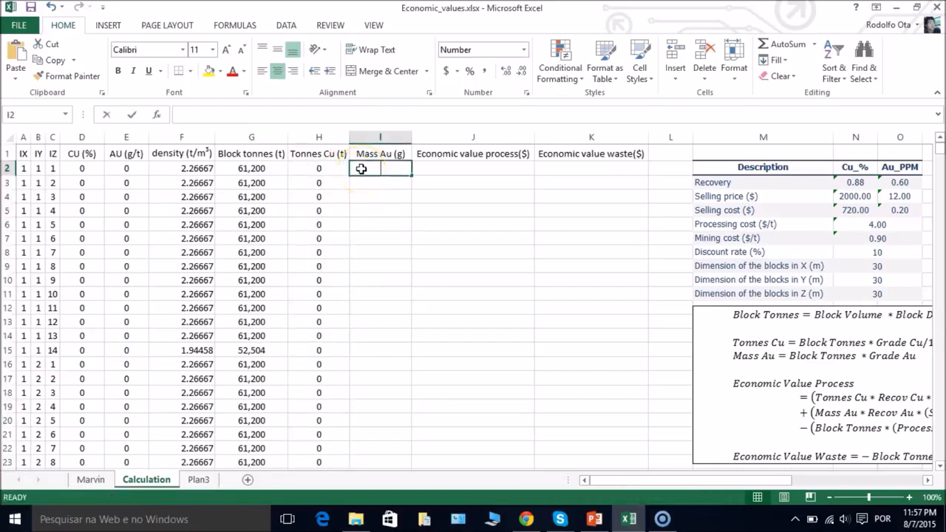
type("=")
left_click(244, 168)
type("*")
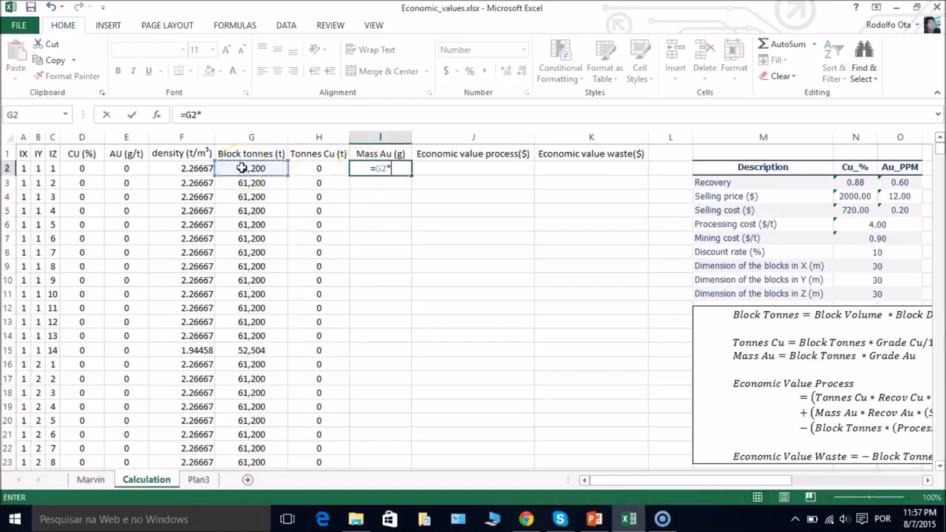
left_click(126, 169)
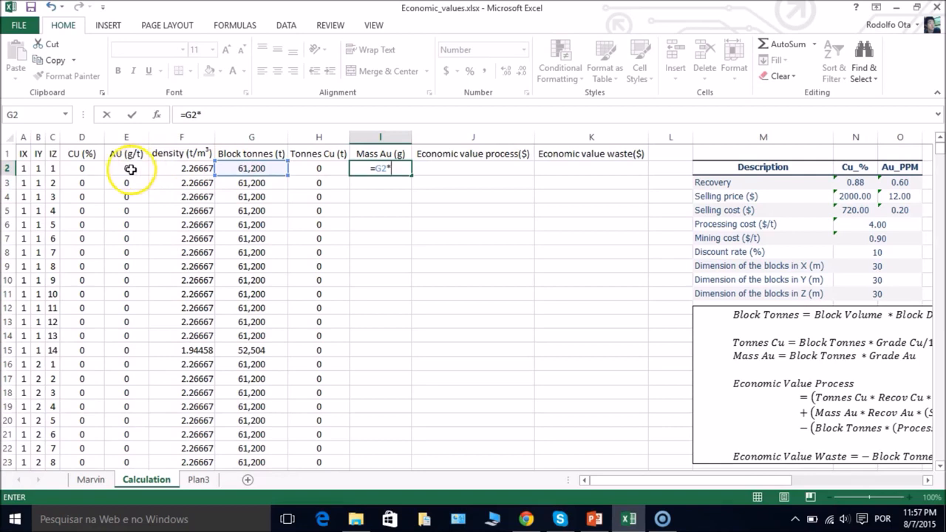
left_click(132, 114)
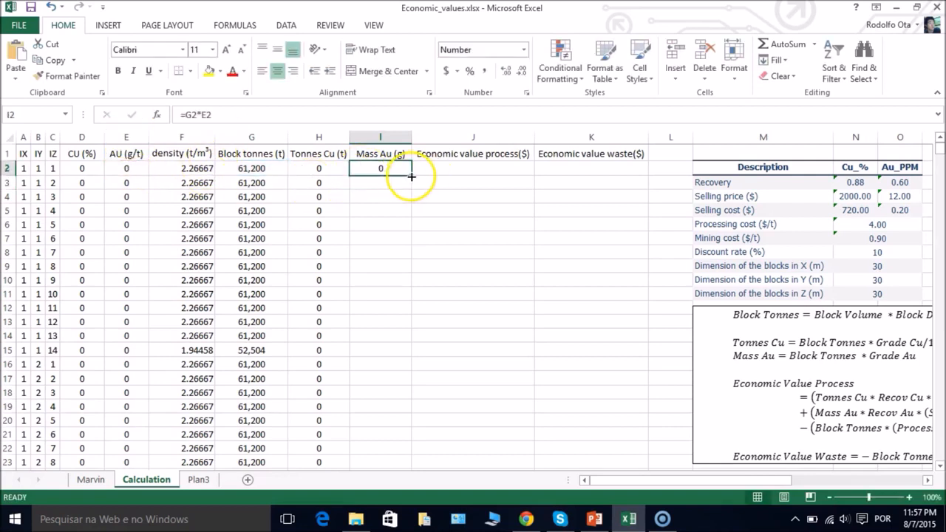
double_click(411, 176)
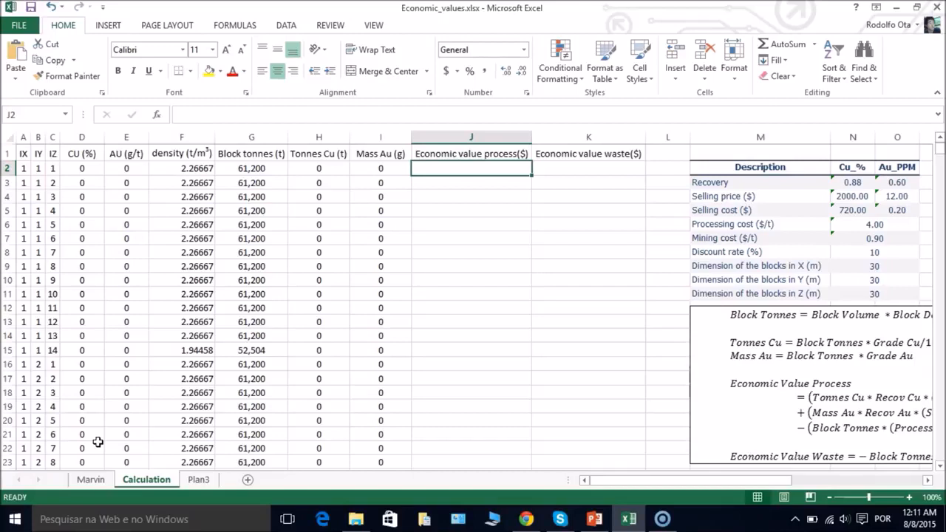
Step: Enter =(H2*$N$3*($N$4-$N$5))+(I2*$O$3*($O$4-$O$5))-(G2*($N$6+$N$7)) in J2 for the economic value process and fill it down the column
type("=(")
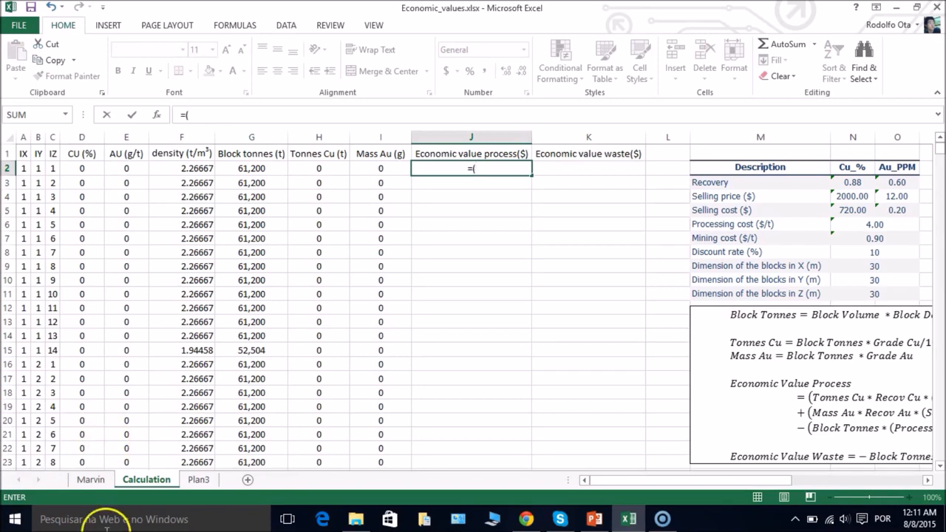
left_click_drag(613, 480, 666, 487)
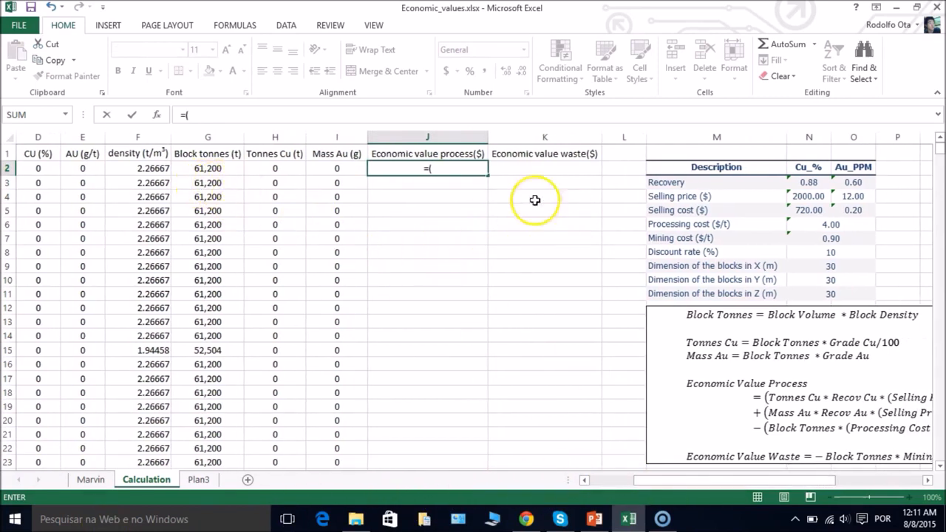
left_click(277, 168)
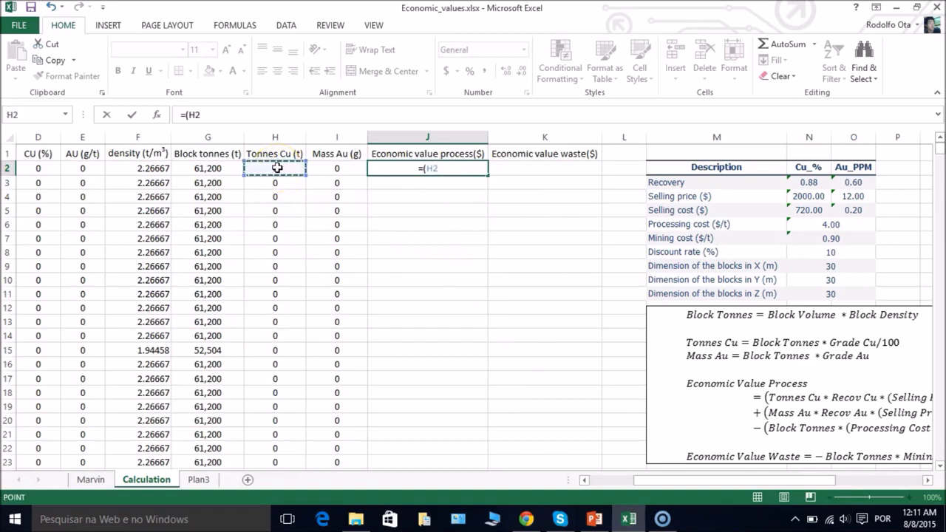
type("*")
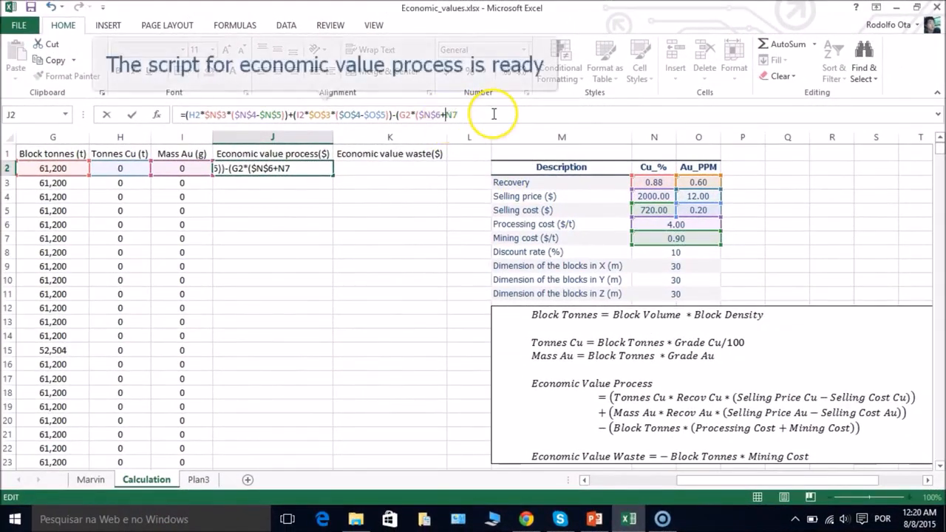
left_click(494, 114)
type("$N")
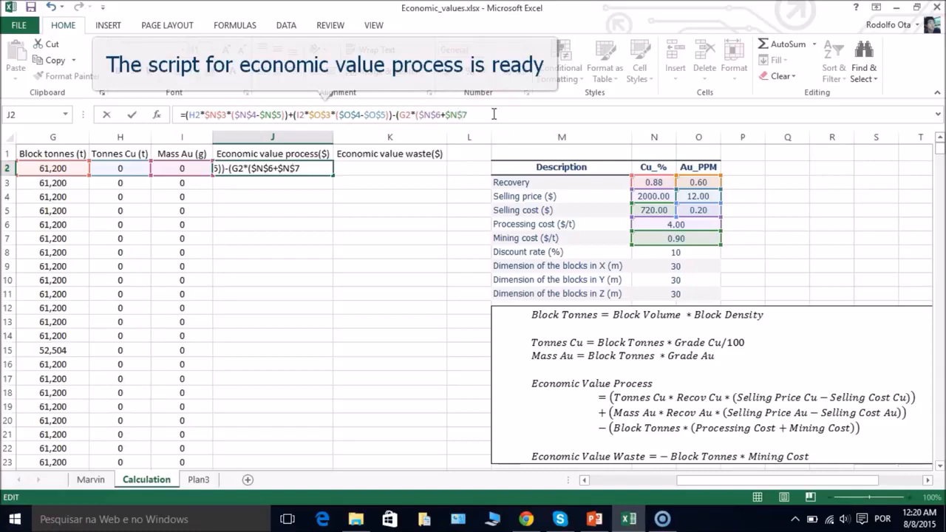
type("$5))")
key("Return")
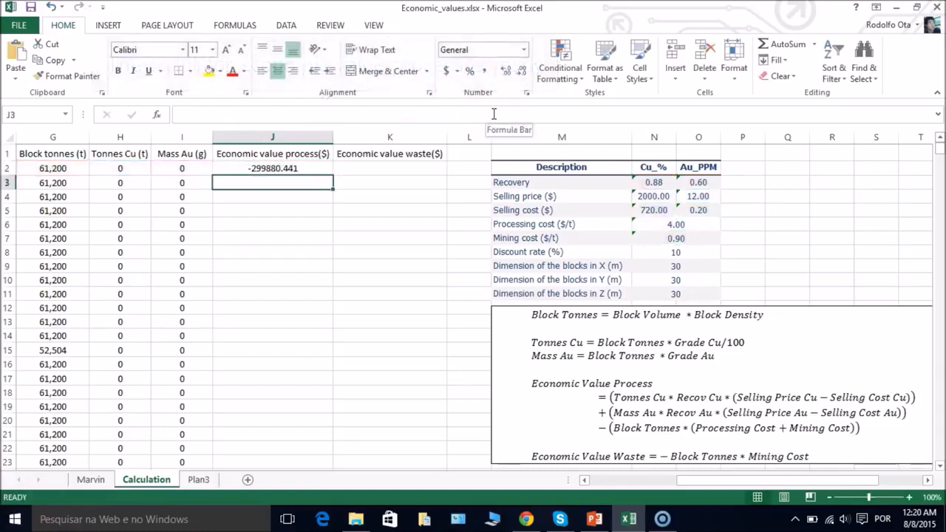
left_click(318, 164)
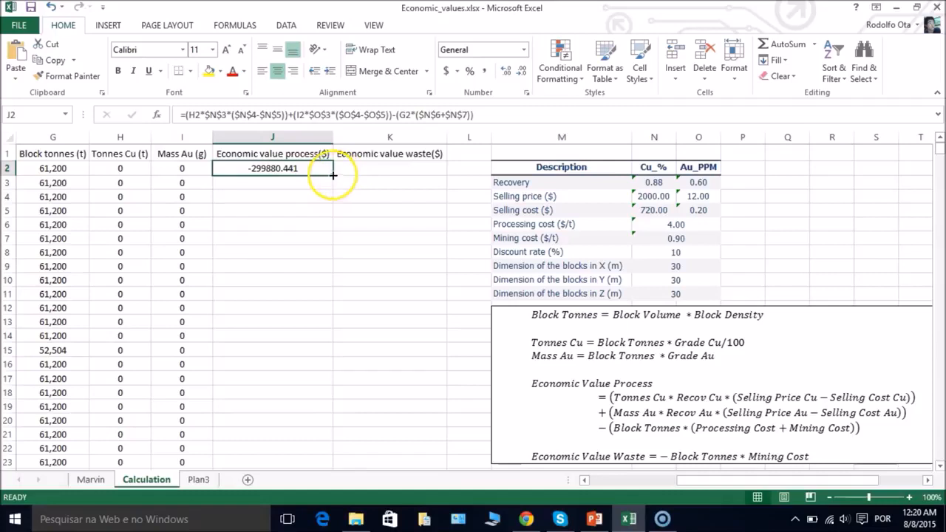
double_click(333, 175)
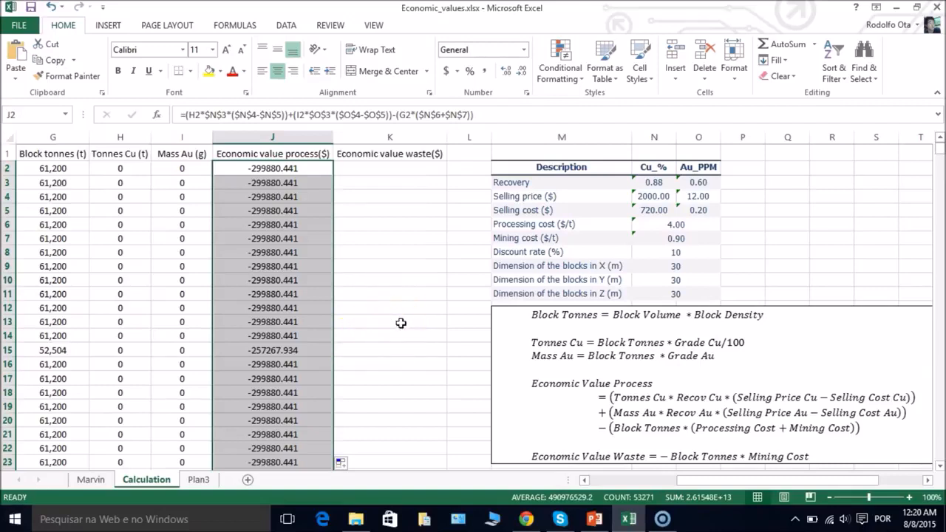
Step: Calculate the economic value waste in K2 with =-G2*$N$7 and fill the formula down the whole column
left_click(386, 171)
type("=-")
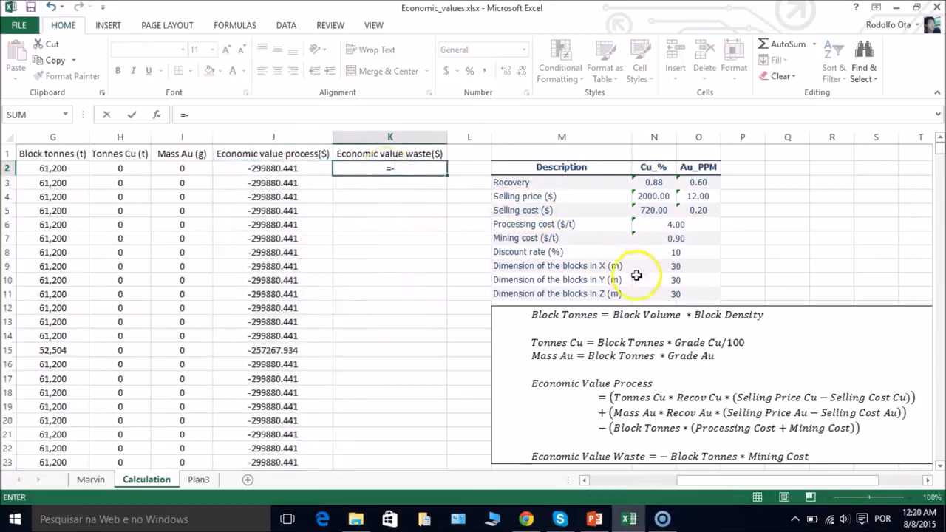
left_click(59, 169)
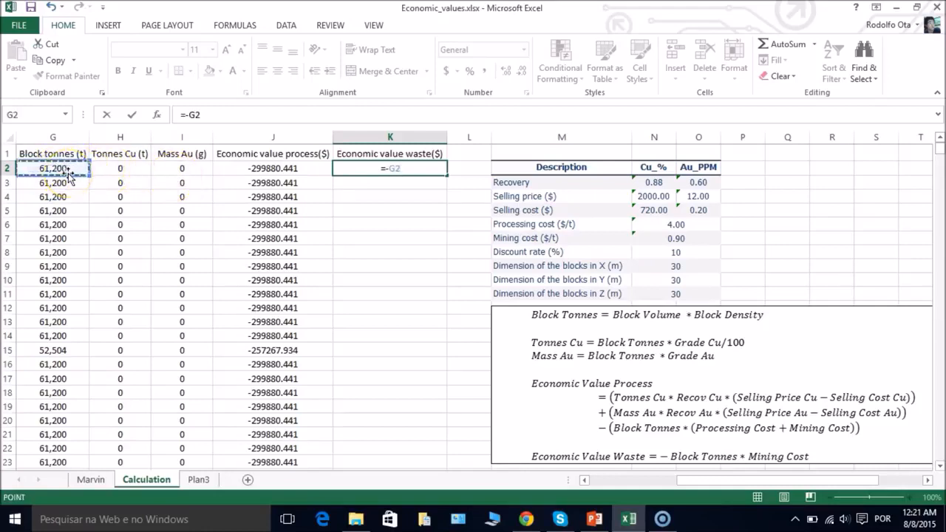
type("*")
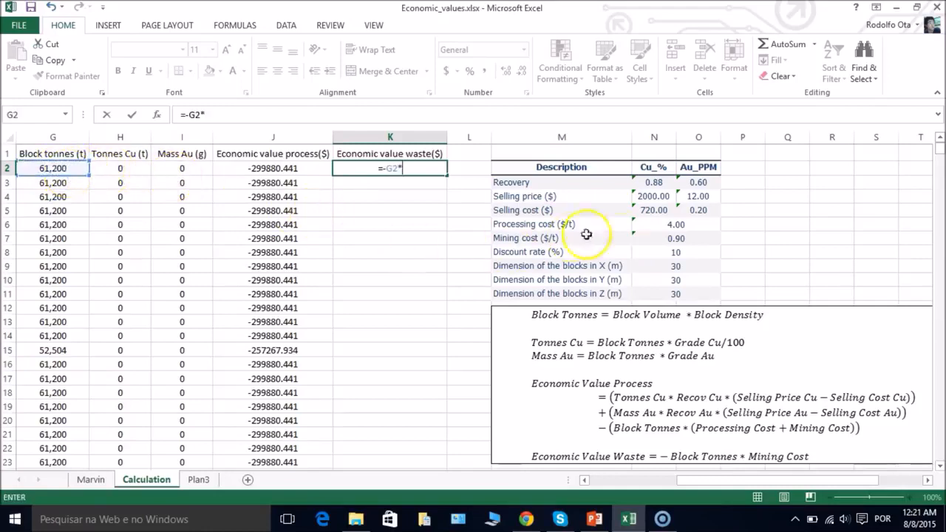
left_click(654, 237)
left_click(407, 168)
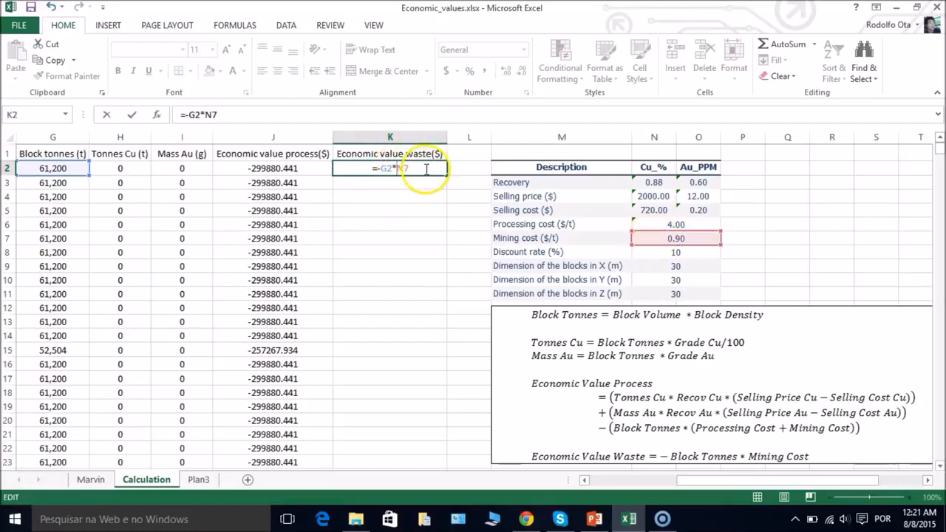
key("F4")
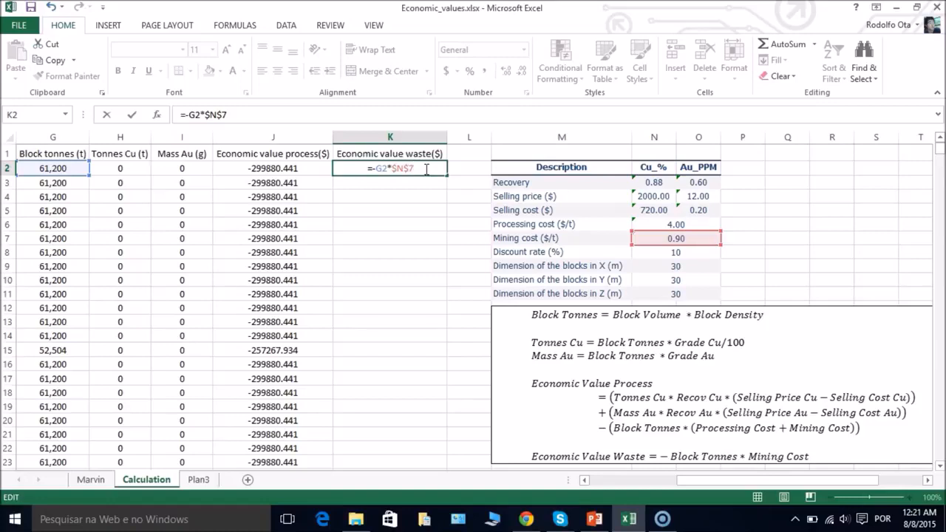
key("ctrl+Return")
left_click(446, 174)
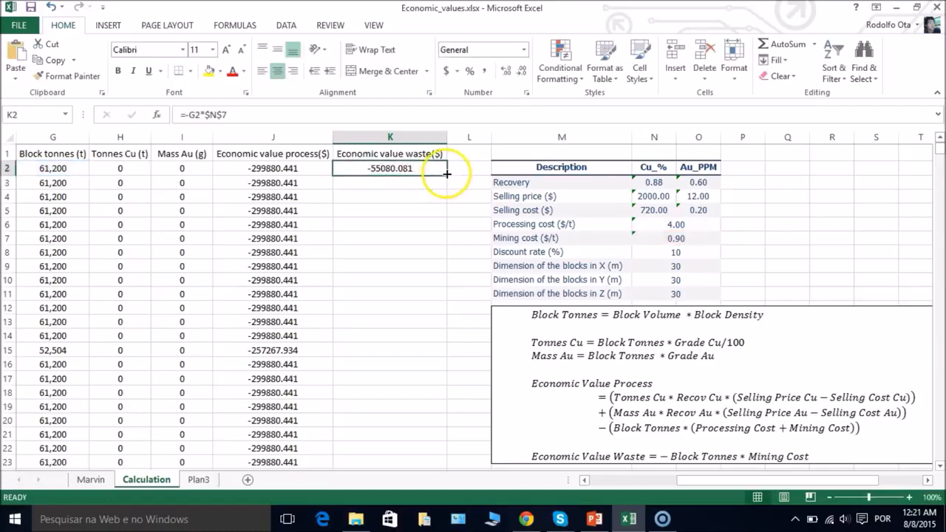
double_click(446, 173)
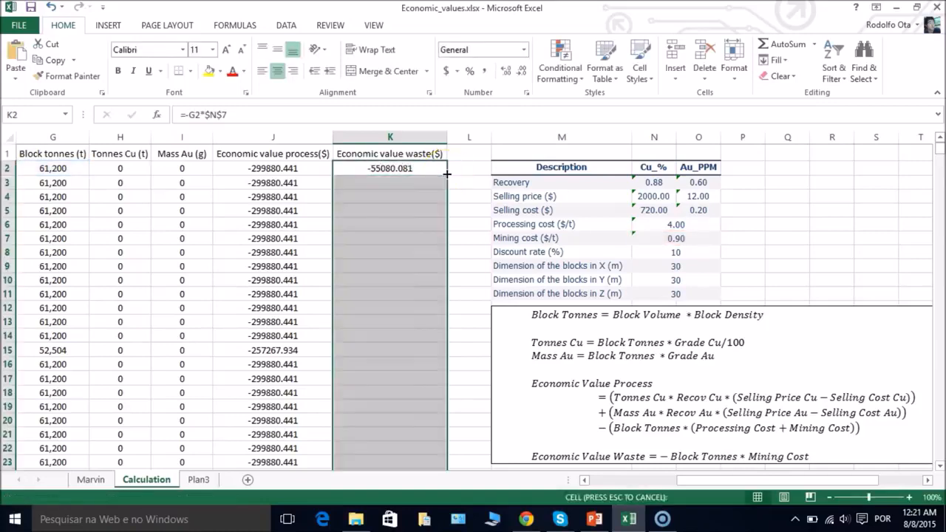
scroll(422, 263, "down", 10)
scroll(421, 263, "up", 10)
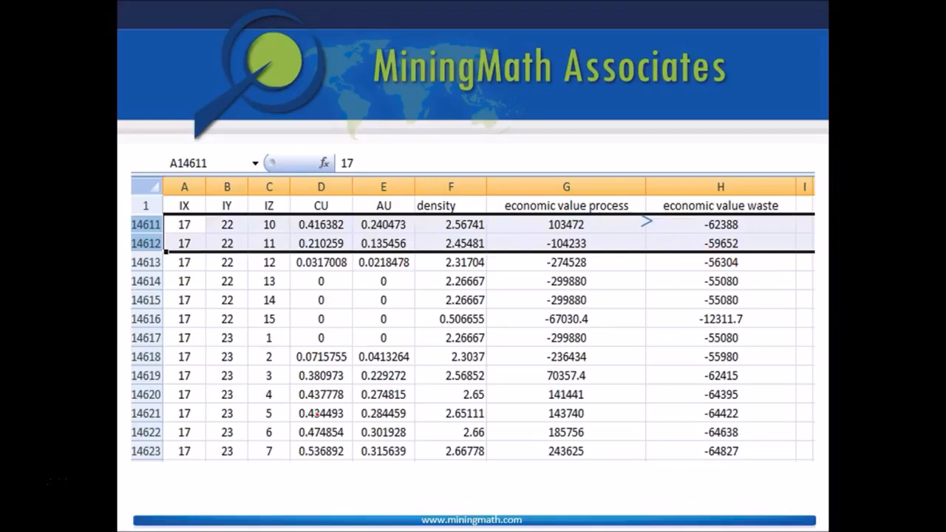
key("Right")
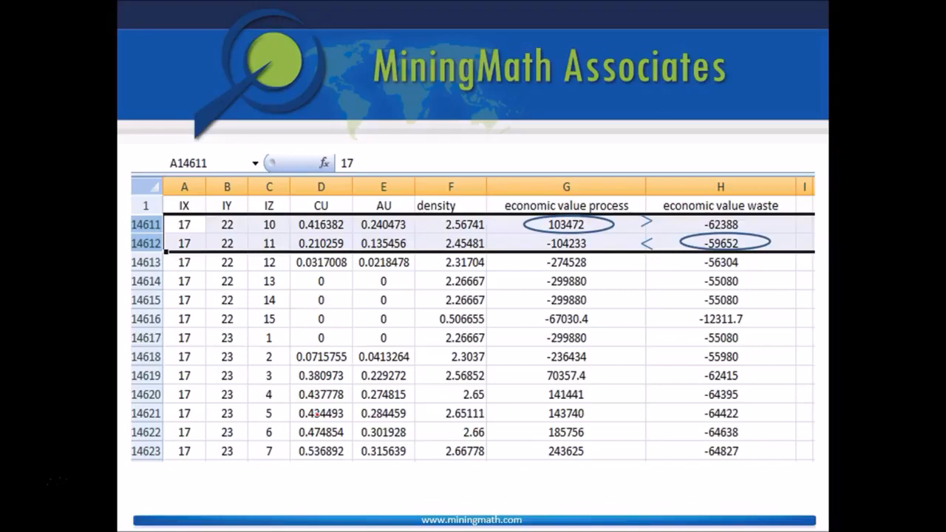
left_click(52, 473)
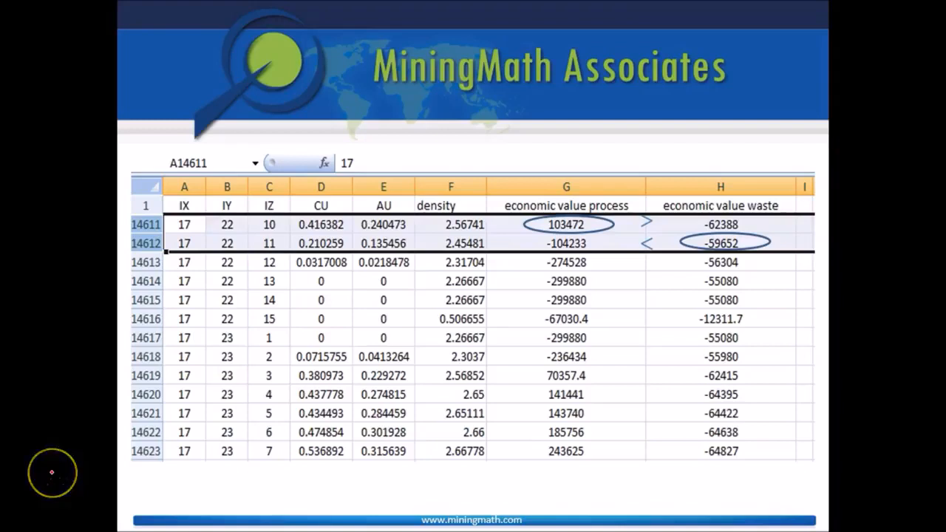